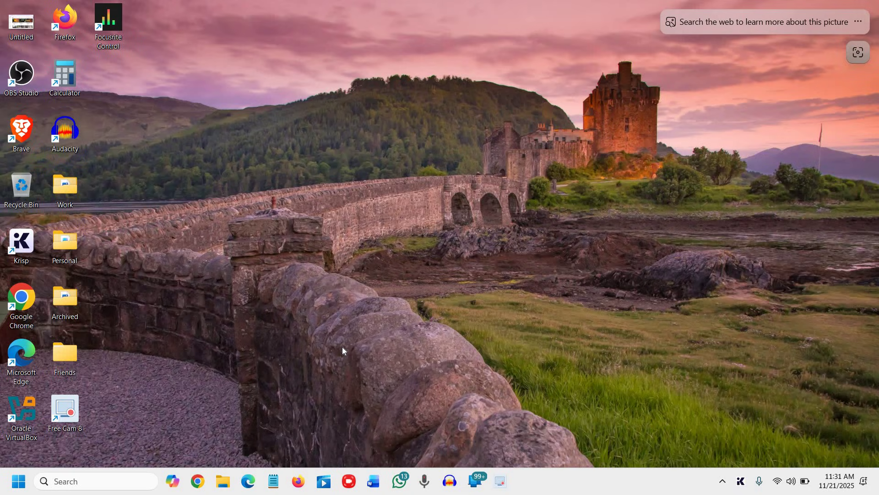
- Open the Run dialog from the Start button's right-click menu
{"action": "right_click", "coordinate": [14, 484]}
{"action": "left_click", "coordinate": [49, 413]}
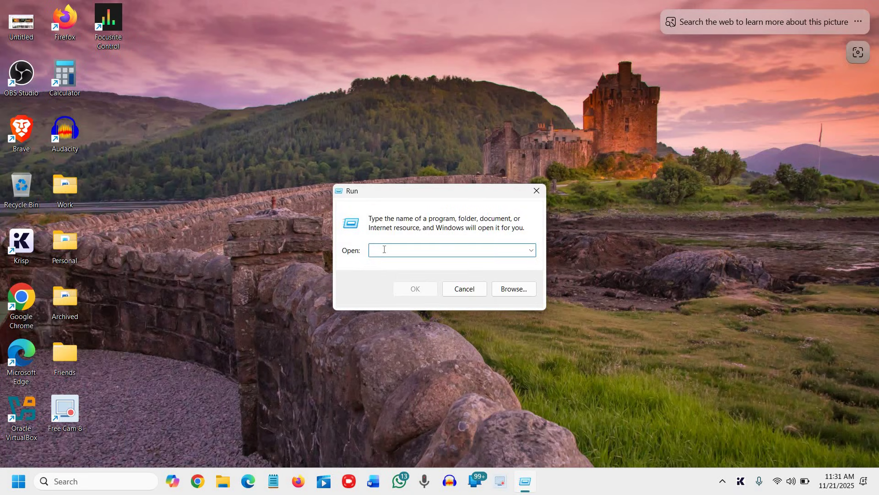
{"action": "type", "text": "n"}
{"action": "type", "text": "cpa.c"}
{"action": "type", "text": "pl"}
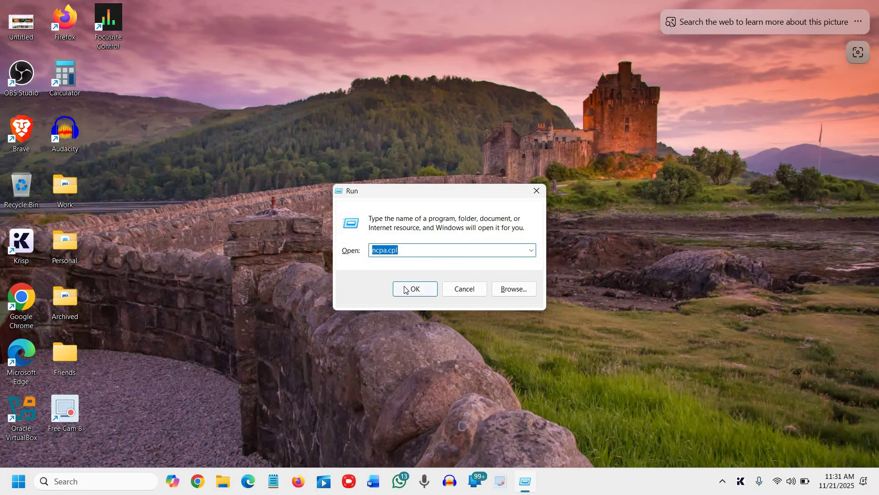
- Launch ncpa.cpl, then disable and re-enable the Wi-Fi adapter until it reconnects
{"action": "left_click", "coordinate": [405, 286]}
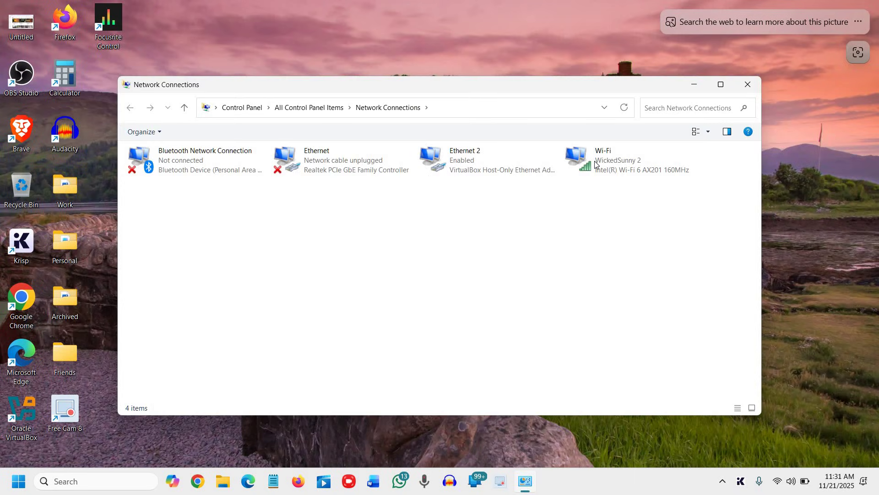
{"action": "left_click", "coordinate": [595, 164]}
{"action": "right_click", "coordinate": [595, 163]}
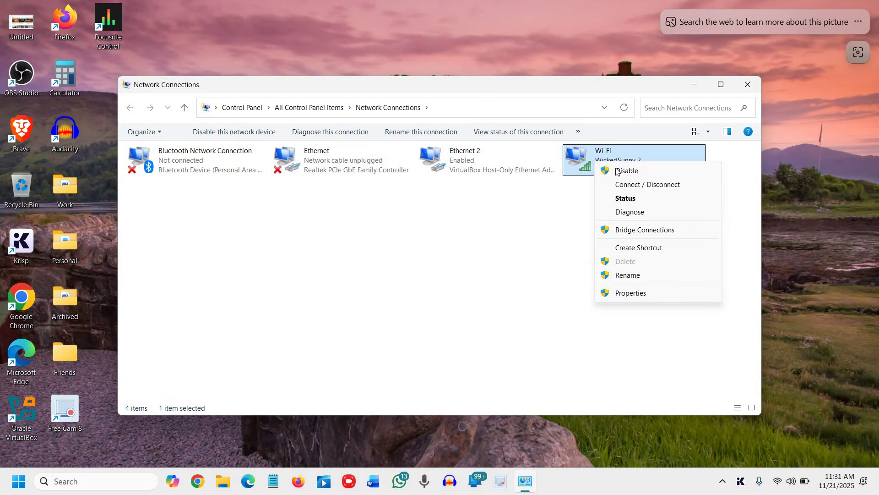
{"action": "left_click", "coordinate": [616, 170]}
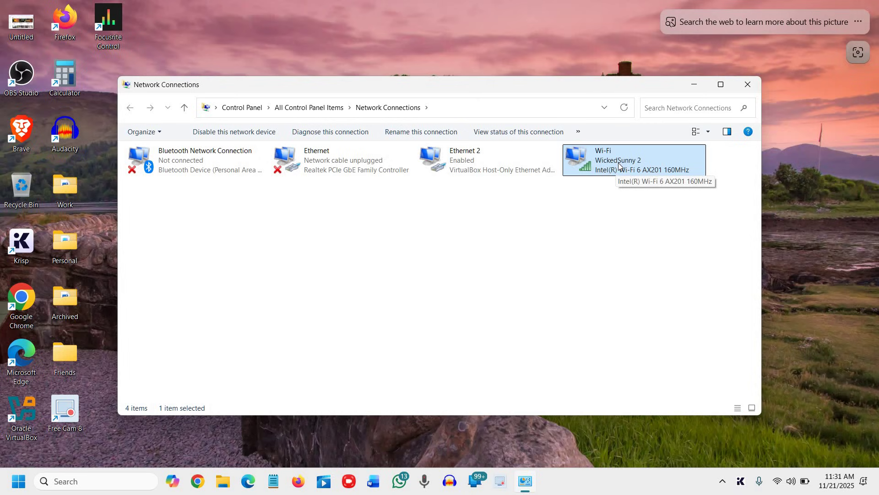
{"action": "right_click", "coordinate": [619, 165]}
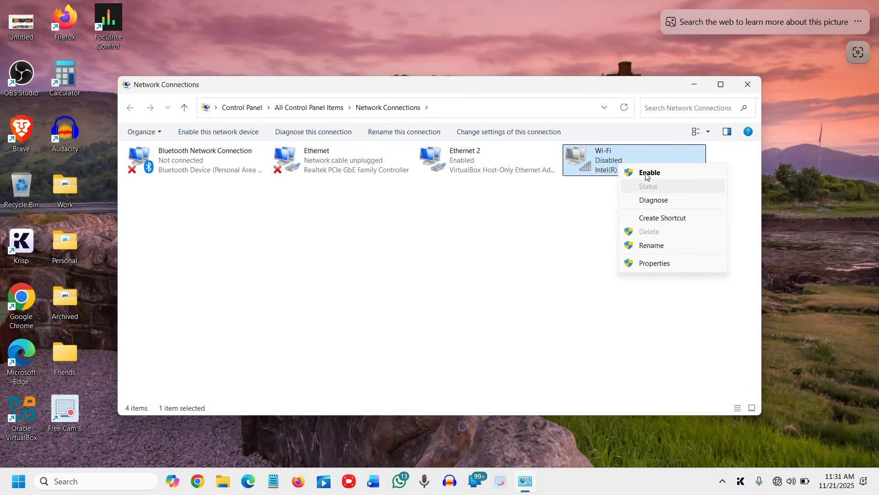
{"action": "left_click", "coordinate": [639, 172]}
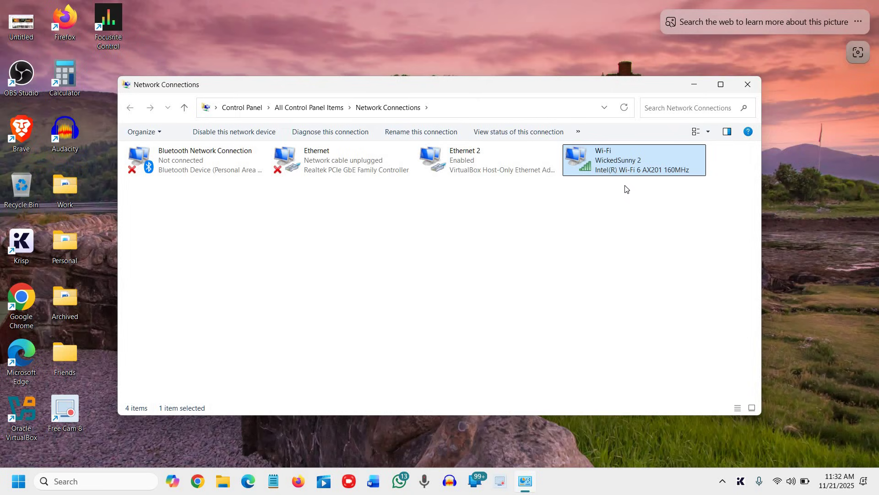
- In Wi-Fi's IPv4 properties, use DNS servers 8.8.8.8 and 1.1.1.1, and save
{"action": "right_click", "coordinate": [623, 172]}
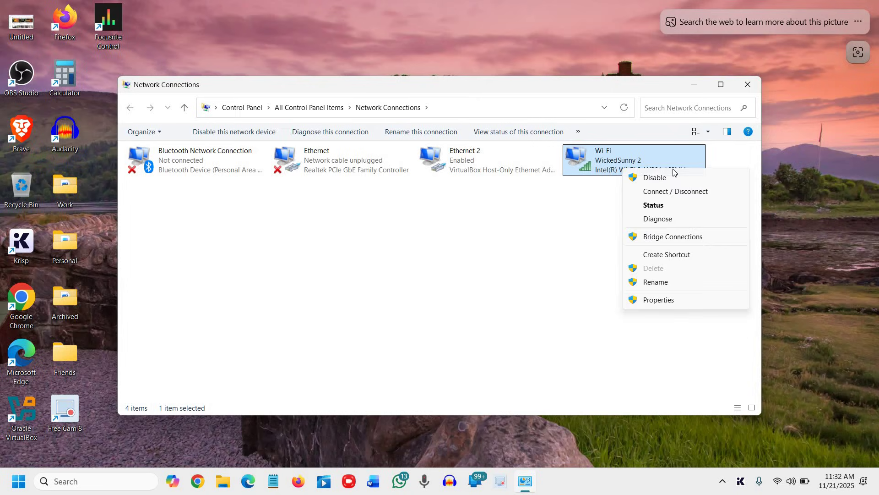
{"action": "left_click", "coordinate": [663, 301]}
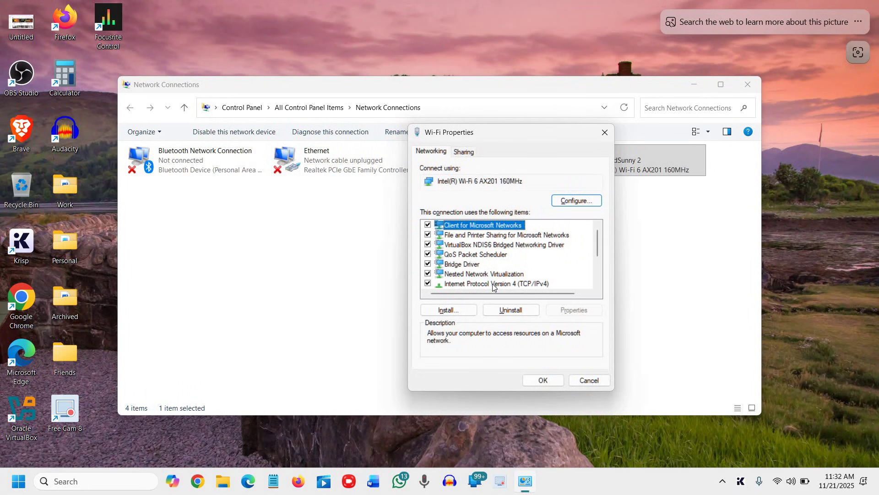
{"action": "left_click", "coordinate": [492, 283]}
{"action": "left_click", "coordinate": [574, 309]}
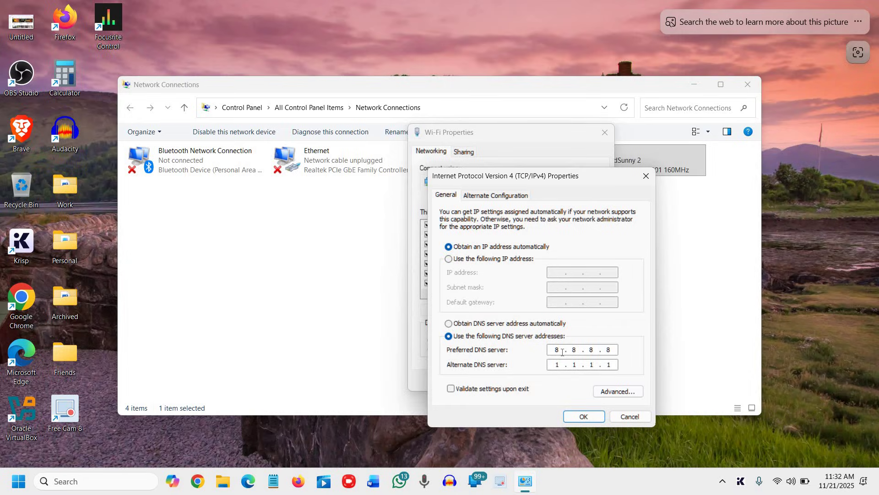
{"action": "key", "text": "alt"}
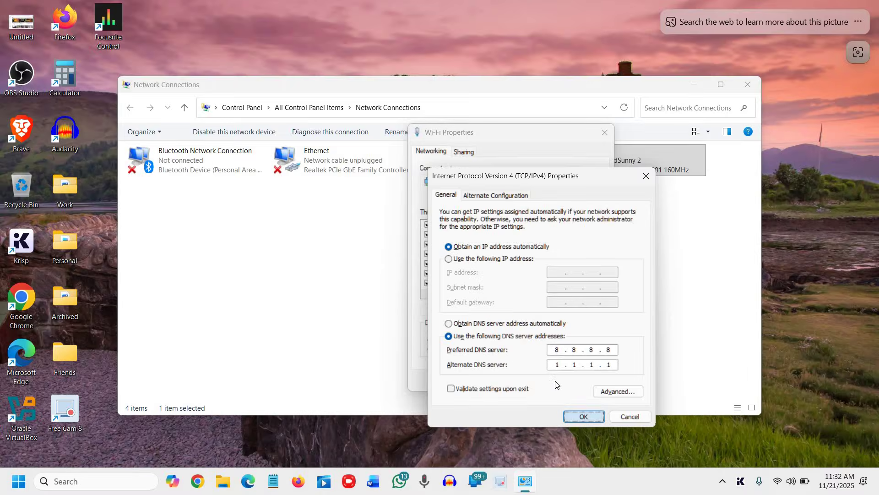
{"action": "key", "text": "Return"}
{"action": "left_click", "coordinate": [552, 383]}
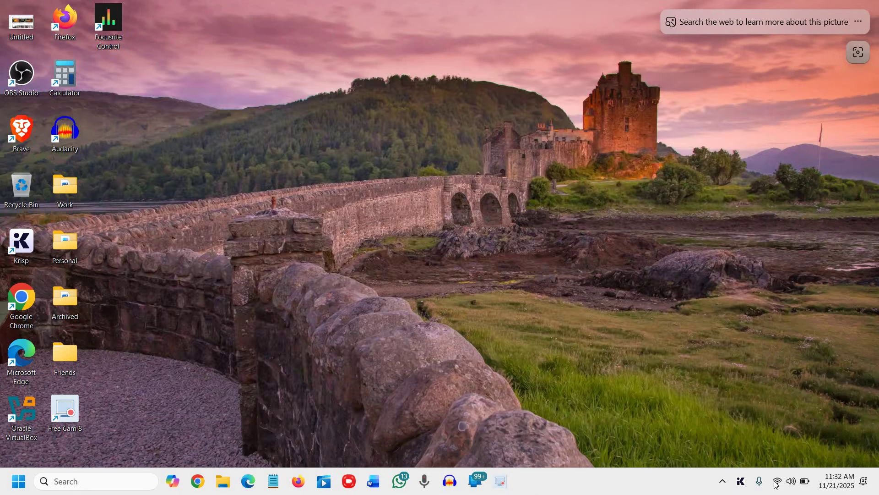
- Confirm the Wi-Fi network is connected in Quick Settings, then briefly open and close the browser
{"action": "left_click", "coordinate": [772, 483]}
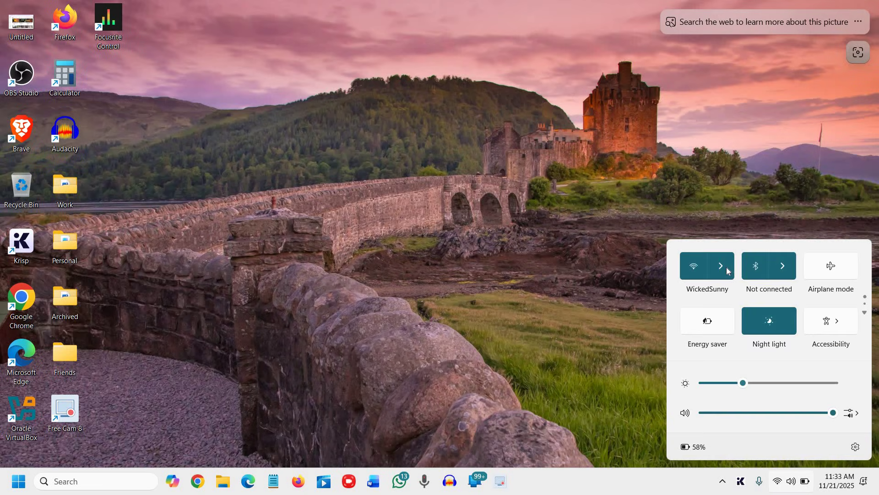
{"action": "left_click", "coordinate": [726, 267]}
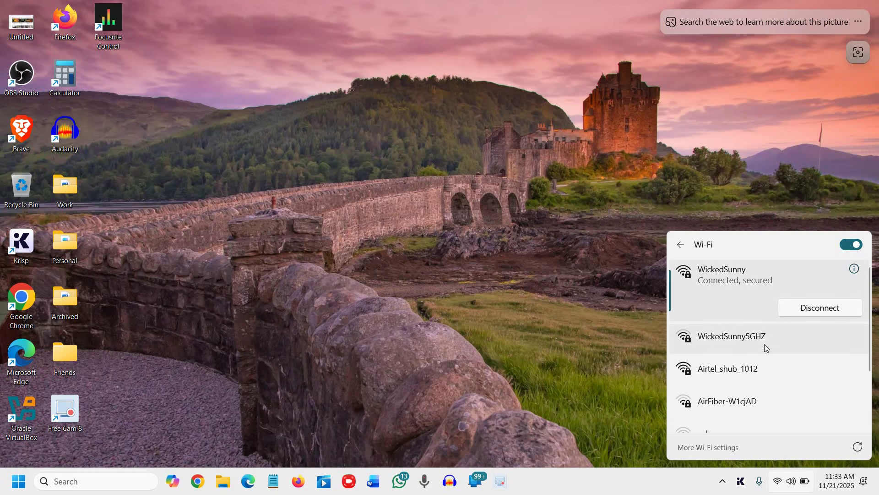
{"action": "left_click", "coordinate": [248, 480]}
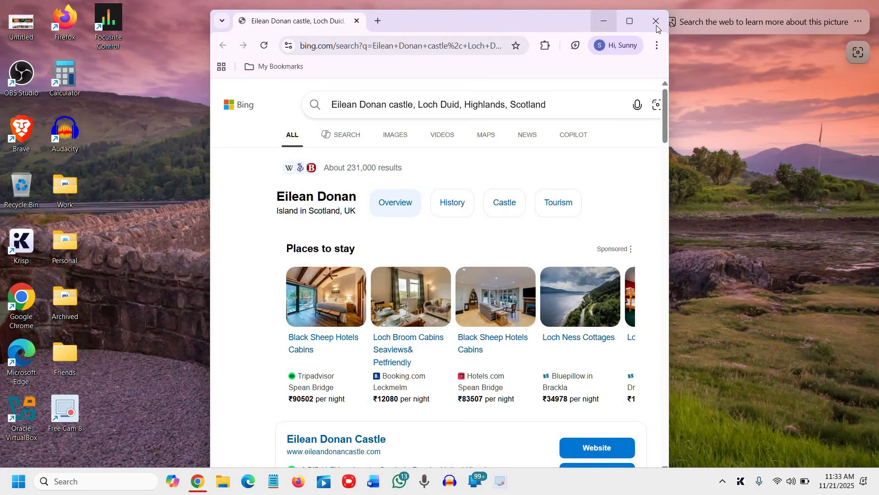
{"action": "left_click", "coordinate": [657, 20]}
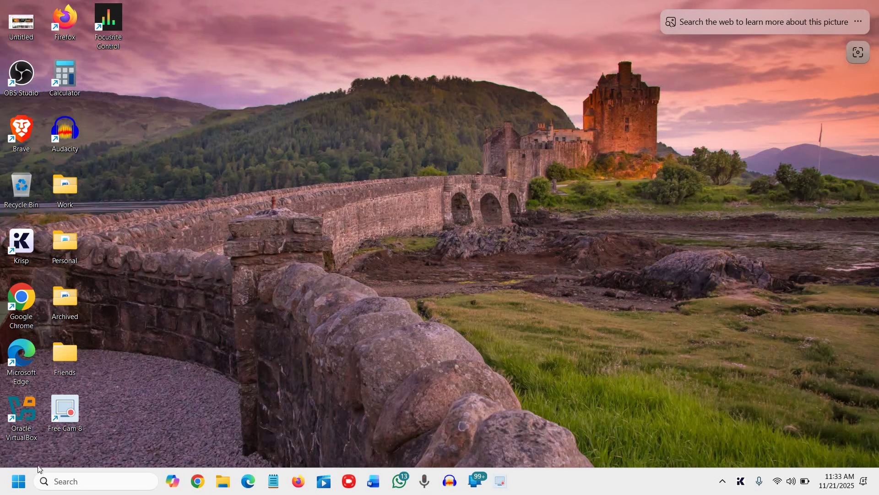
{"action": "left_click", "coordinate": [71, 481]}
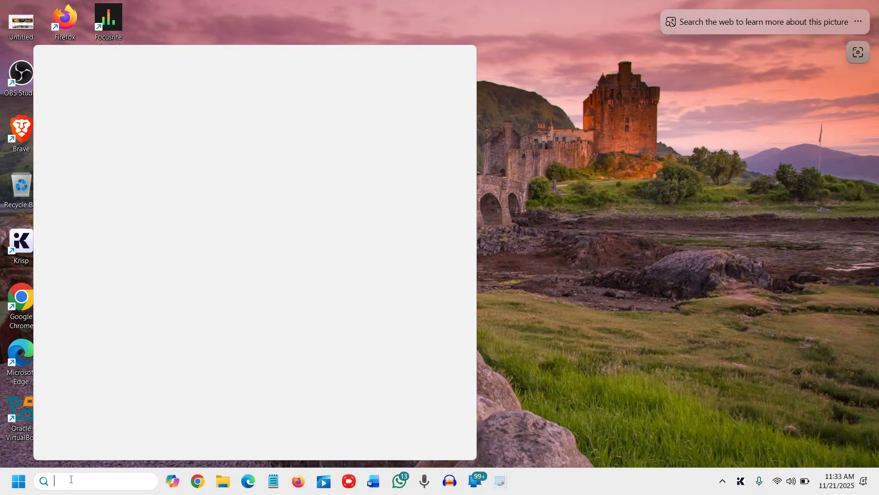
{"action": "type", "text": "reset"}
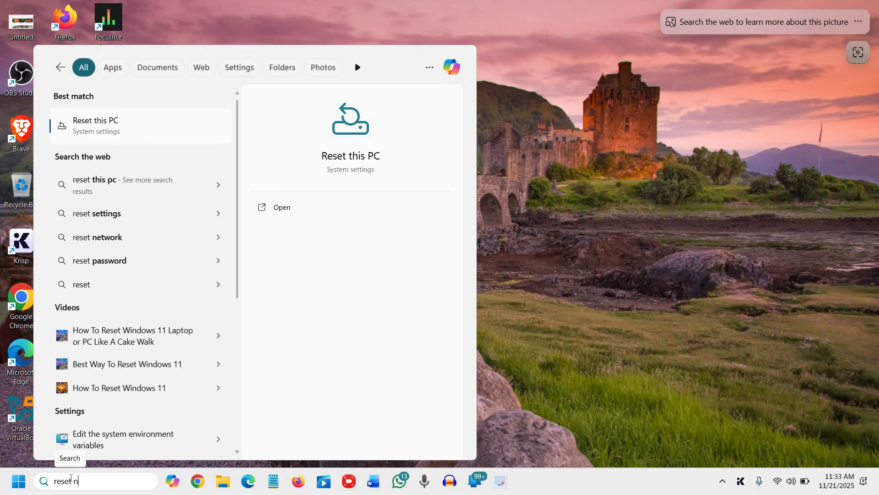
{"action": "type", "text": " n"}
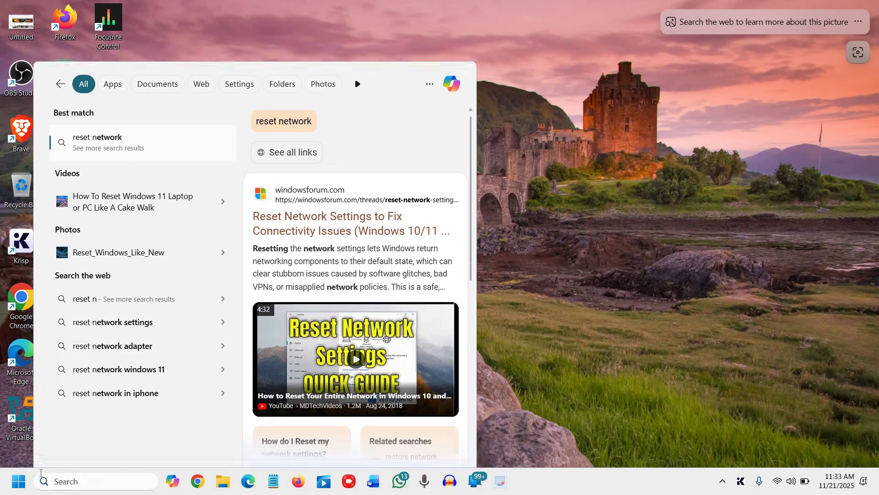
{"action": "left_click", "coordinate": [20, 482]}
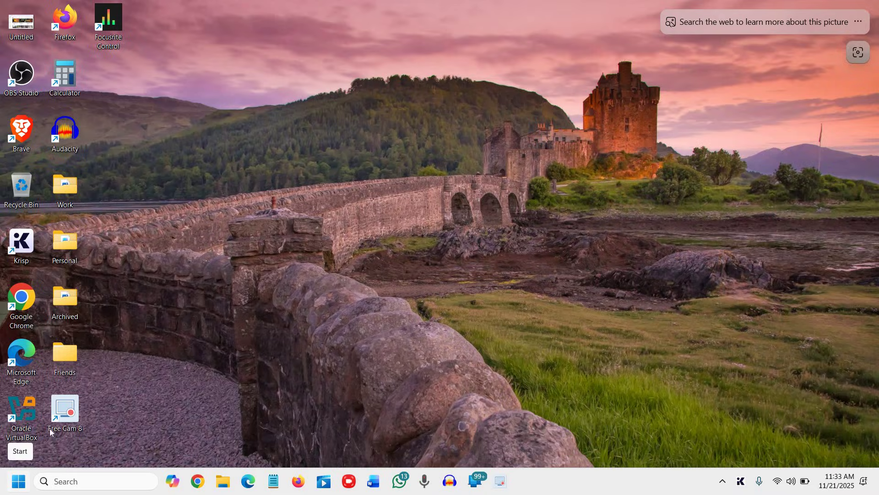
- Open Settings from the Start menu and go to Network & internet > Advanced network settings
{"action": "right_click", "coordinate": [20, 483]}
{"action": "left_click", "coordinate": [103, 357]}
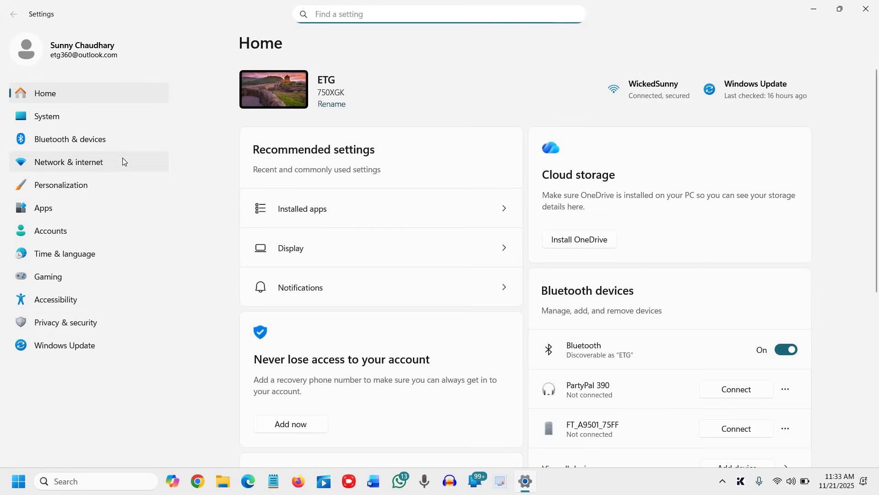
{"action": "left_click", "coordinate": [122, 161]}
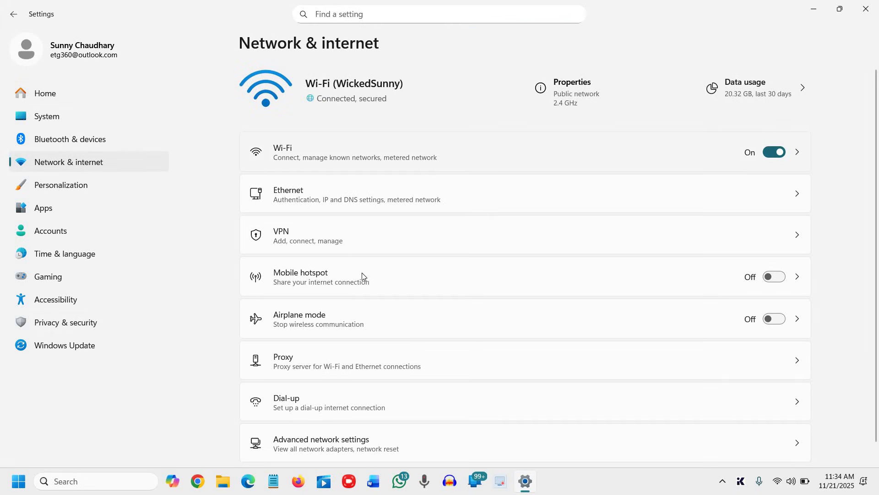
{"action": "scroll", "coordinate": [405, 440], "scroll_direction": "down", "scroll_amount": 1}
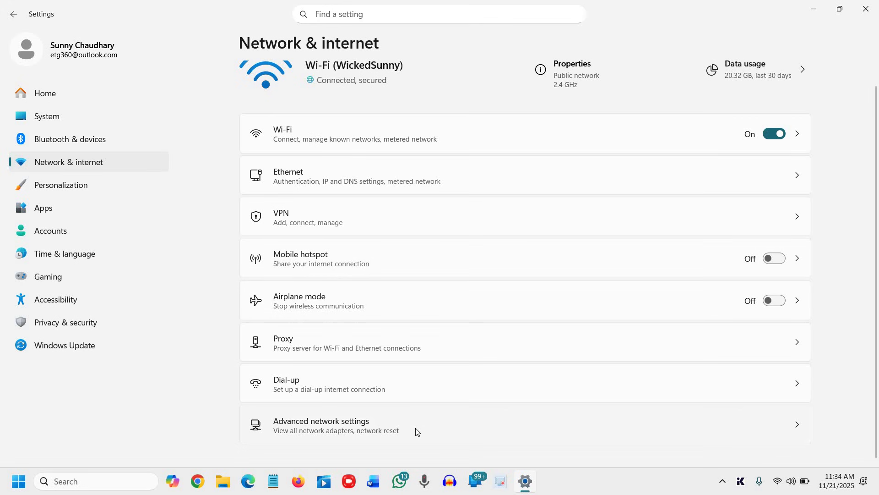
{"action": "left_click", "coordinate": [416, 431]}
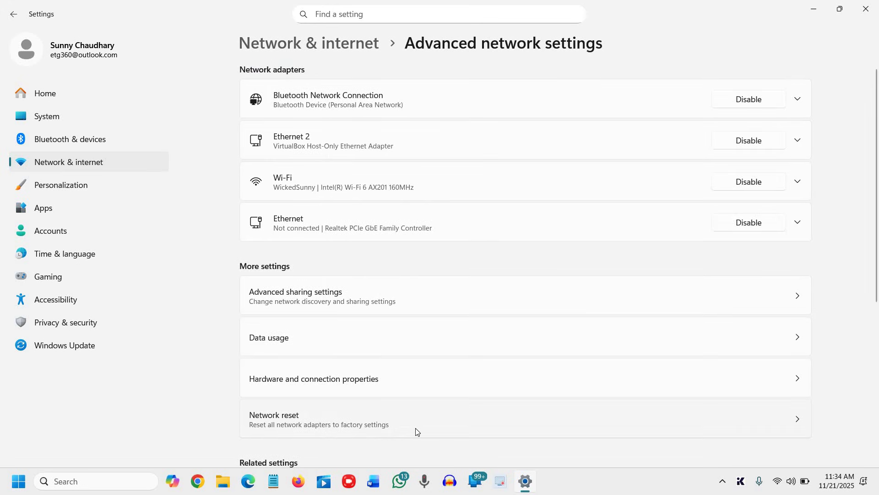
{"action": "scroll", "coordinate": [416, 431], "scroll_direction": "down", "scroll_amount": 1}
{"action": "scroll", "coordinate": [415, 432], "scroll_direction": "down", "scroll_amount": 2}
{"action": "scroll", "coordinate": [416, 432], "scroll_direction": "down", "scroll_amount": 2}
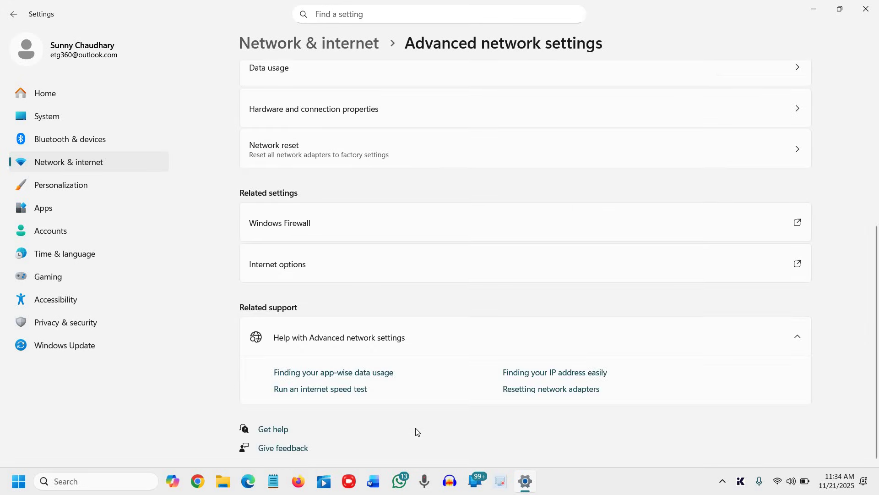
{"action": "scroll", "coordinate": [415, 431], "scroll_direction": "up", "scroll_amount": 3}
{"action": "scroll", "coordinate": [415, 431], "scroll_direction": "up", "scroll_amount": 1}
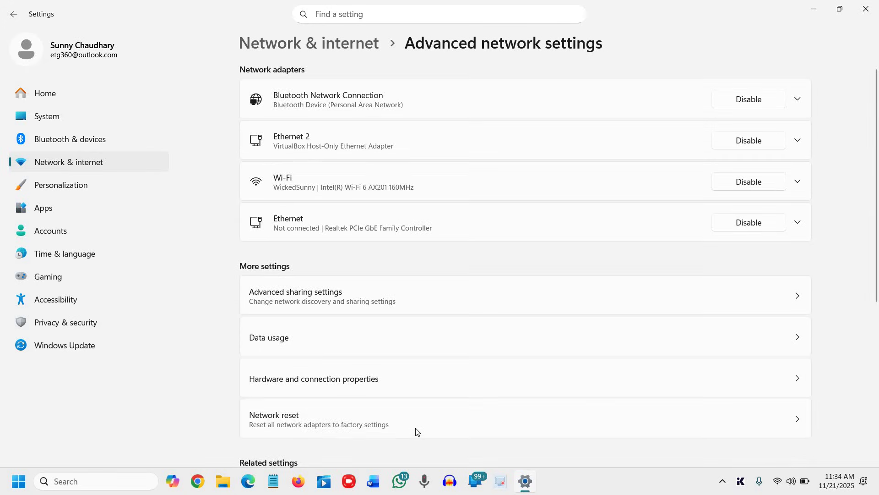
- Open the Network reset page and cancel the Reset now prompt without resetting
{"action": "left_click", "coordinate": [297, 424]}
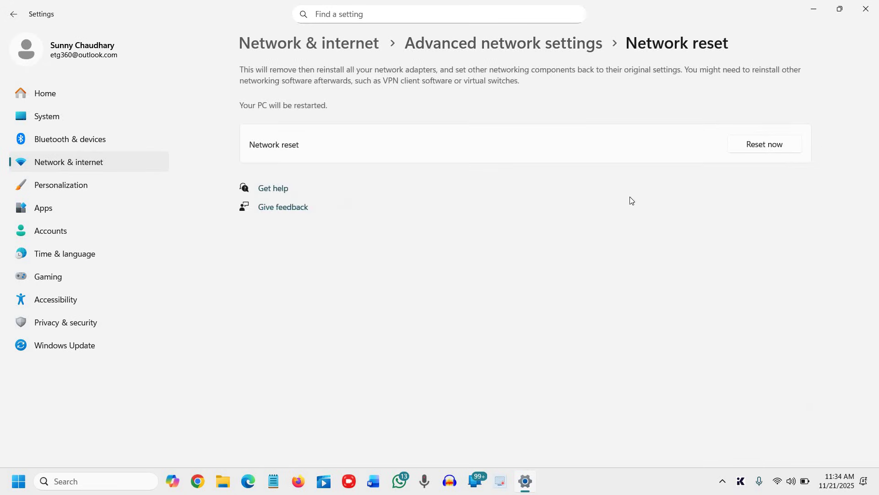
{"action": "left_click", "coordinate": [770, 149]}
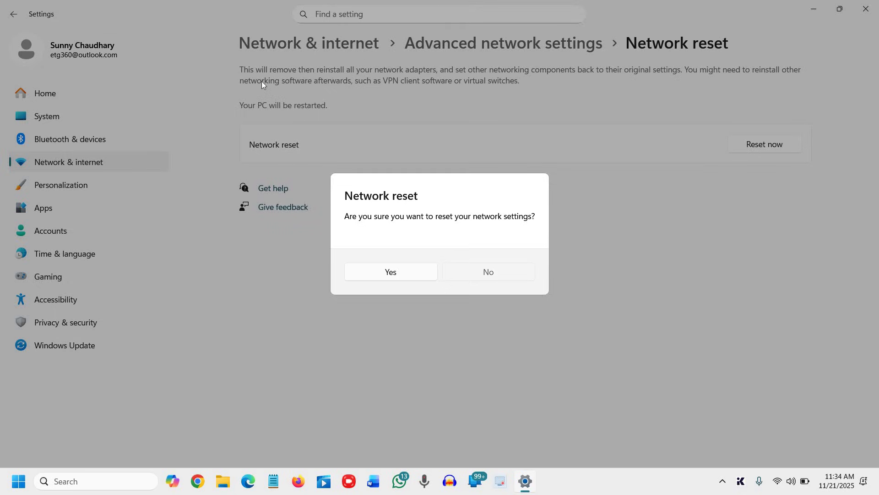
{"action": "key", "text": "Escape"}
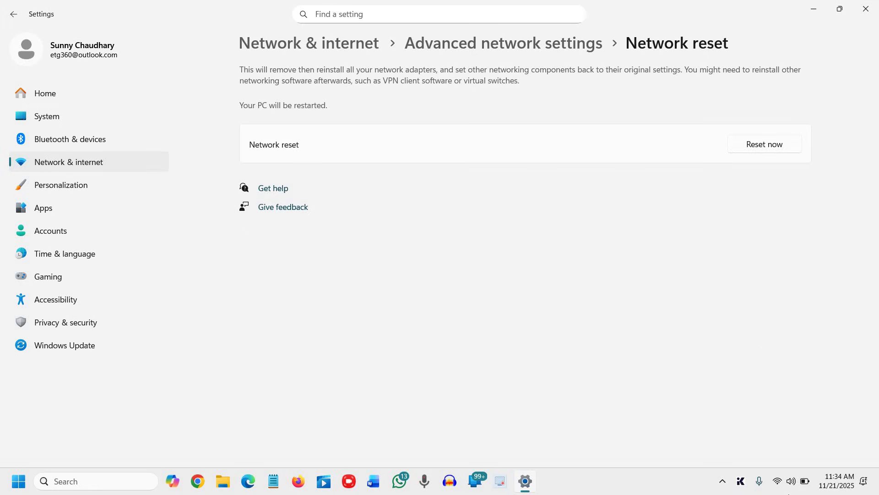
- Open and dismiss Quick Settings, then close the Settings window
{"action": "left_click", "coordinate": [780, 487]}
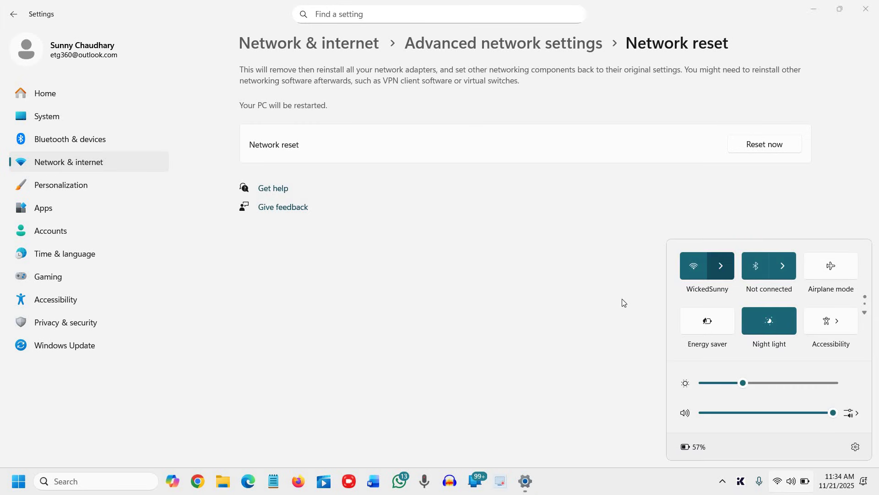
{"action": "left_click", "coordinate": [344, 6]}
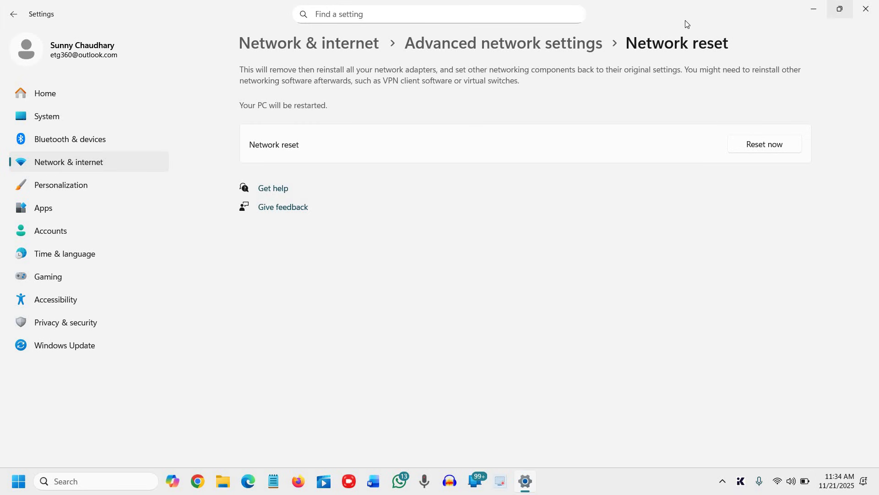
{"action": "left_click", "coordinate": [865, 8]}
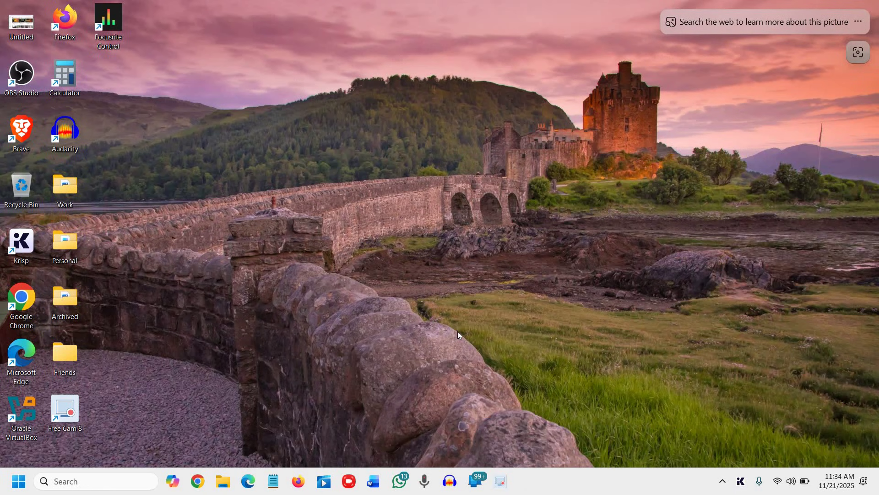